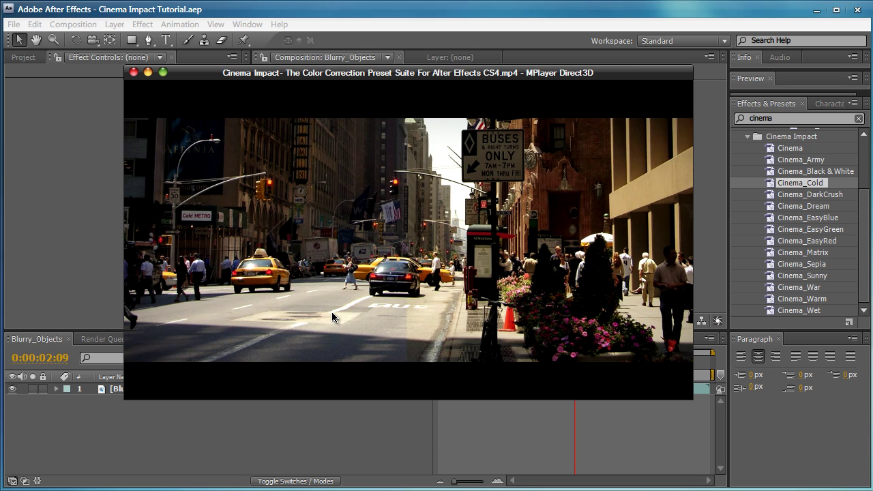
Bring After Effects forward, then switch to the Windows Explorer Computer window listing the drives
click(103, 300)
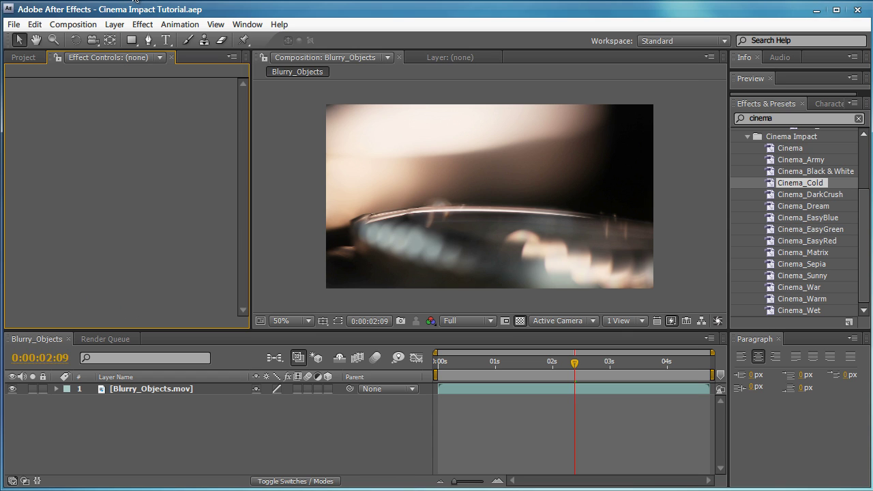
mouse_move(135, 2)
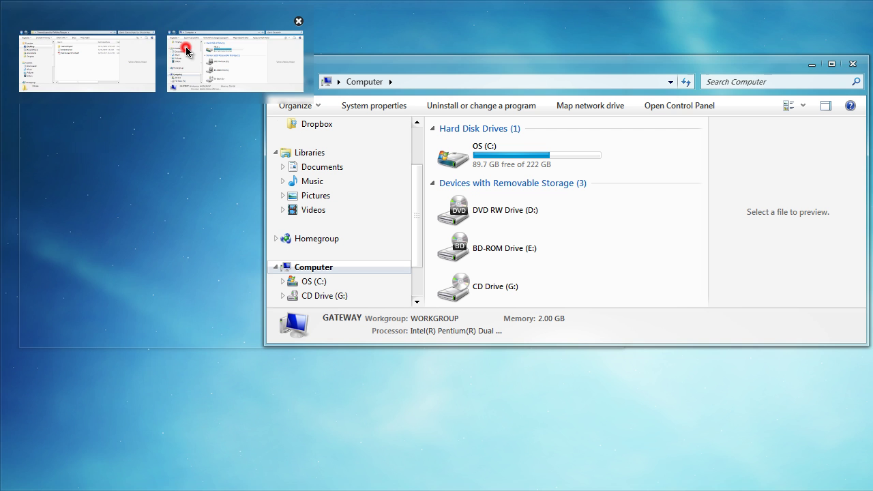
click(186, 47)
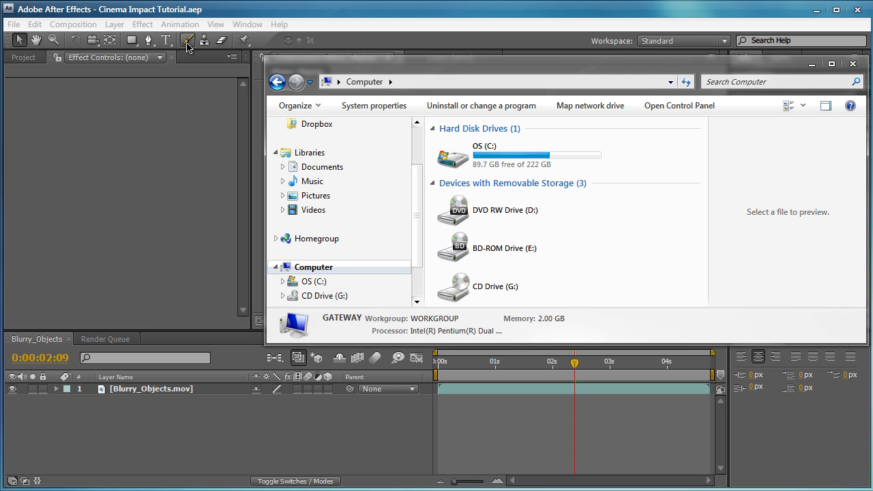
Open drive OS (C:) to list its folders, including Program Files and Program Files (x86)
double_click(544, 167)
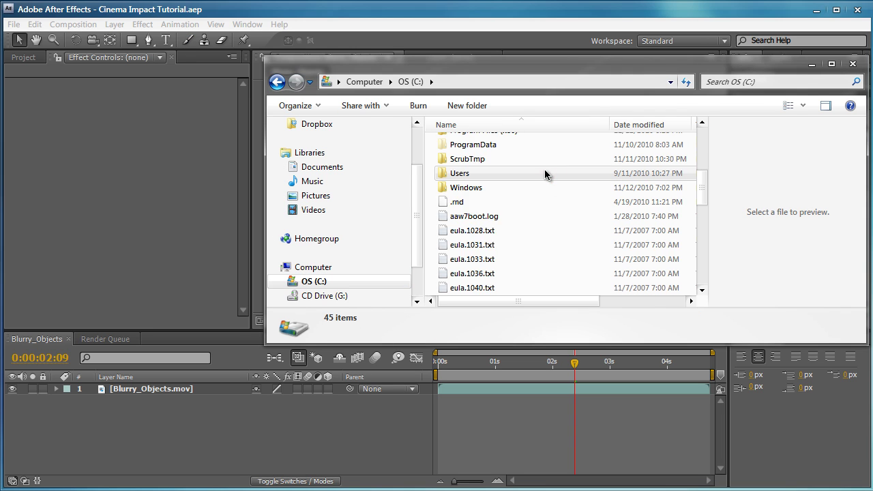
scroll(545, 174, up, 1)
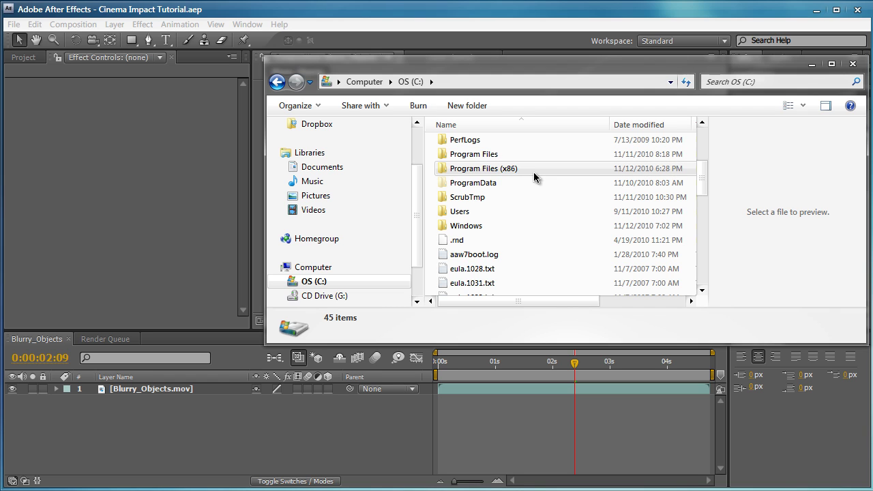
Browse Program Files (x86) > Adobe > Adobe After Effects CS4 > Support Files > Presets
double_click(534, 171)
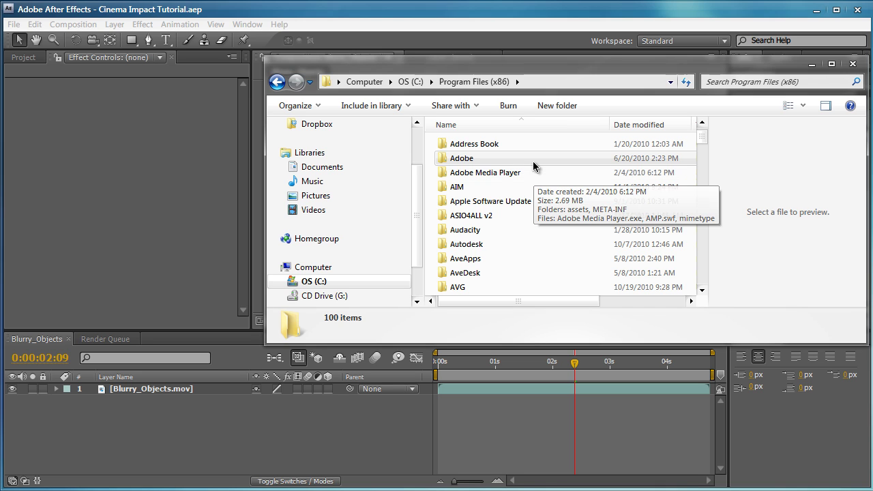
double_click(533, 166)
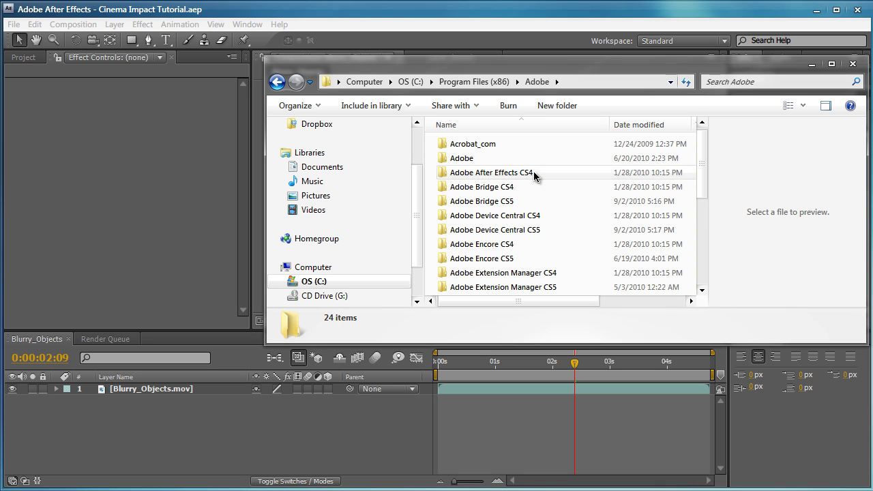
double_click(534, 174)
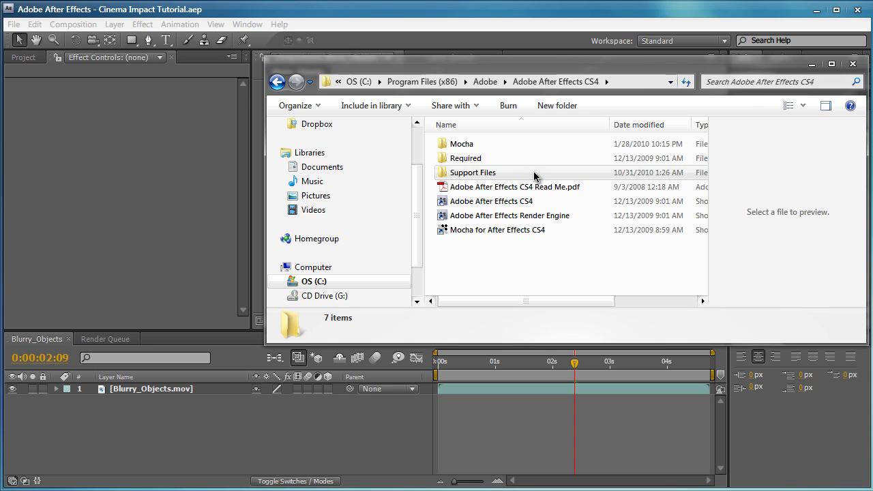
double_click(534, 173)
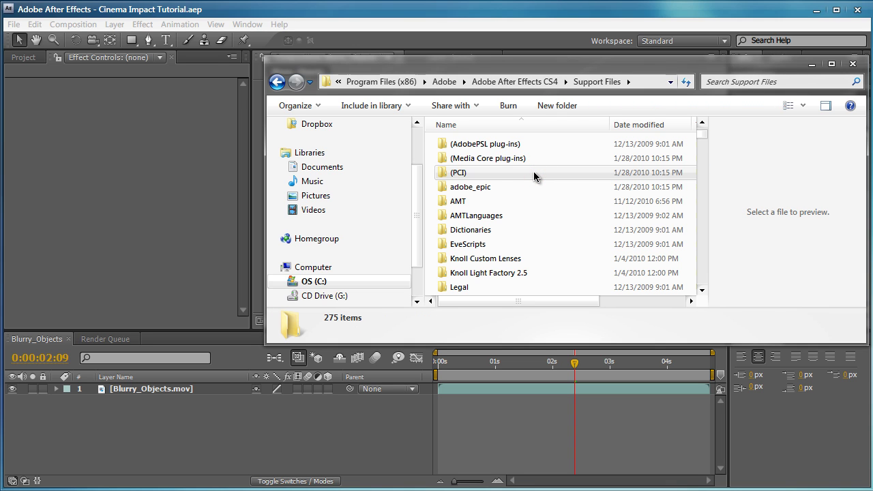
scroll(534, 175, down, 1)
scroll(534, 176, down, 2)
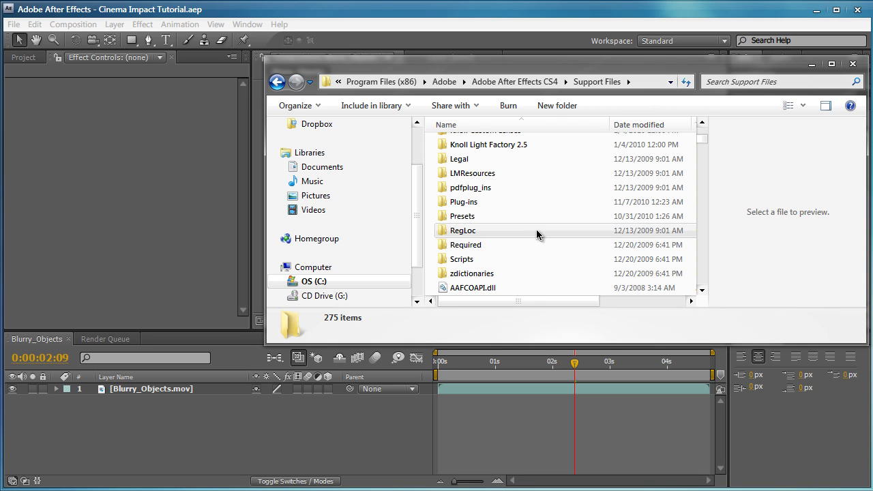
double_click(537, 215)
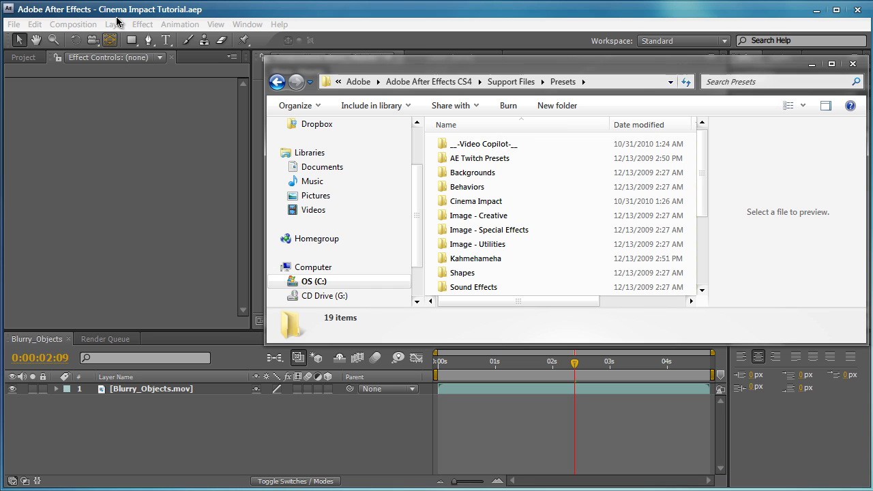
Move the downloaded Cinema Impact folder into the After Effects Presets folder, then return to After Effects
mouse_move(117, 7)
click(120, 58)
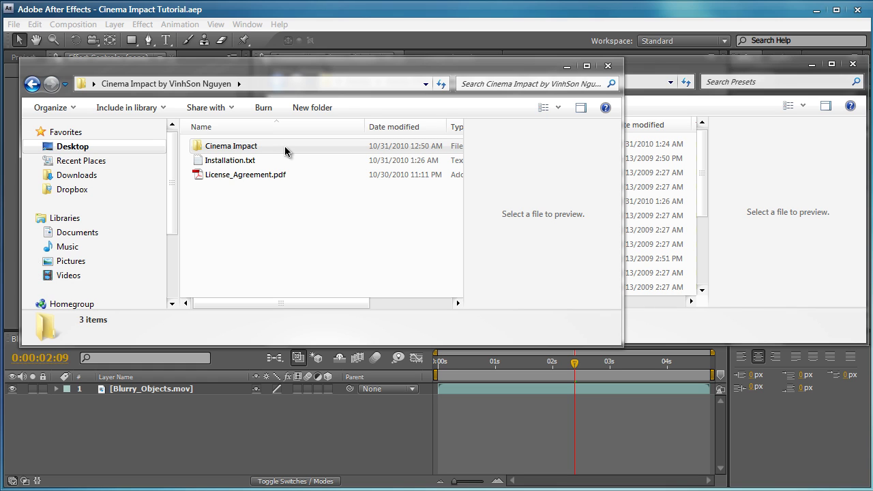
drag(263, 148, 395, 147)
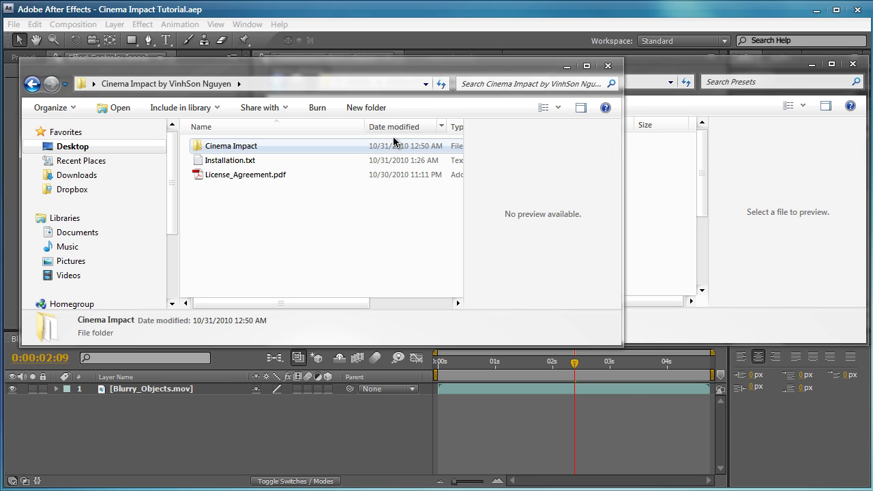
drag(389, 69, 399, 202)
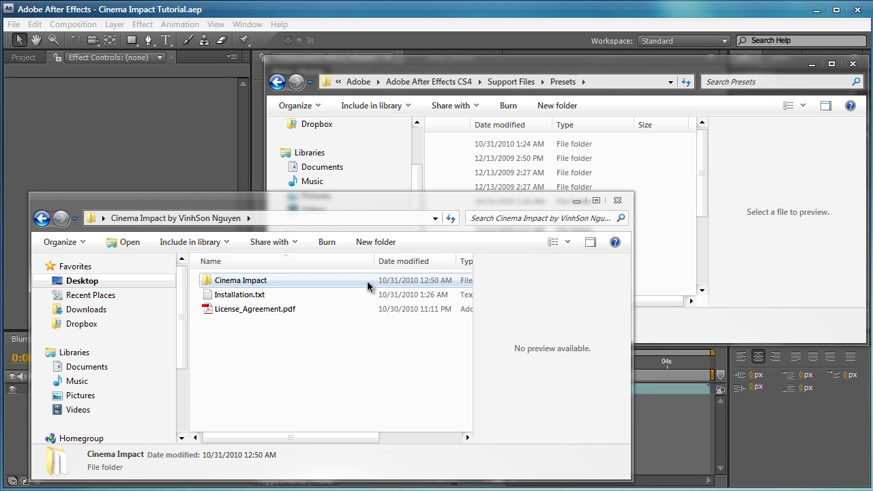
click(460, 164)
click(455, 301)
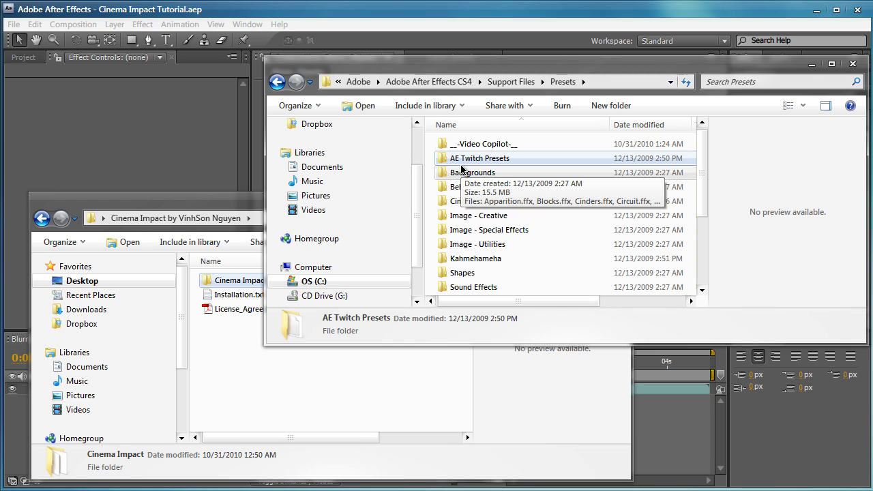
click(432, 372)
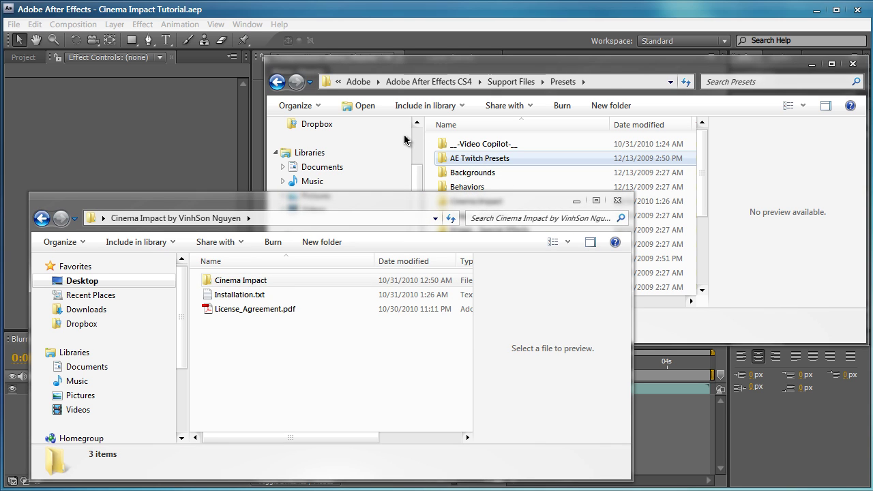
click(195, 135)
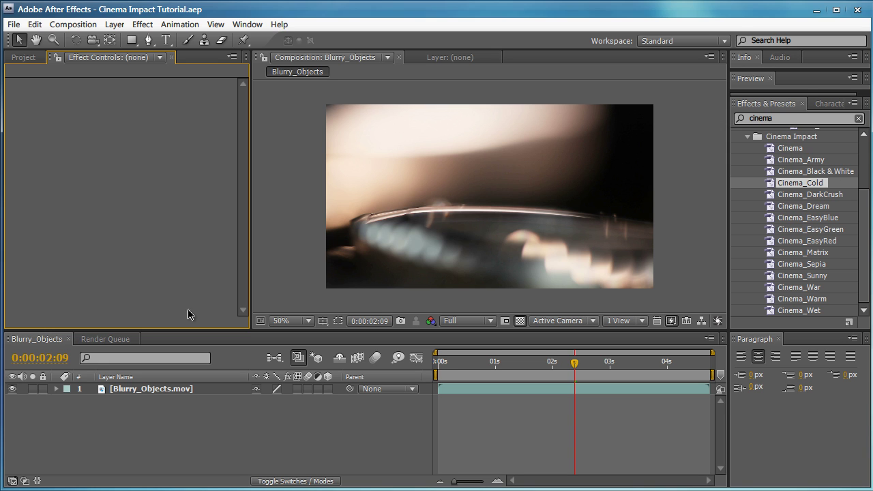
Create an adjustment layer from Layer > New > Adjustment Layer above Blurry_Objects.mov
click(113, 24)
click(104, 25)
click(104, 26)
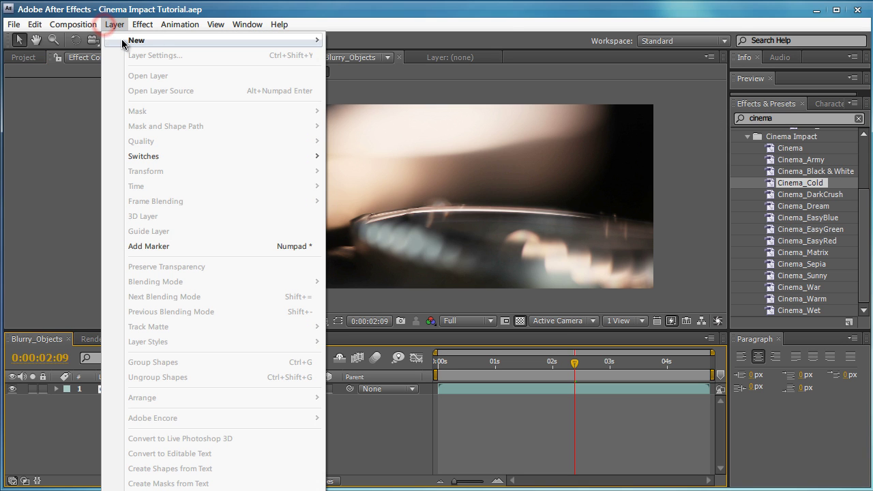
mouse_move(311, 41)
click(356, 131)
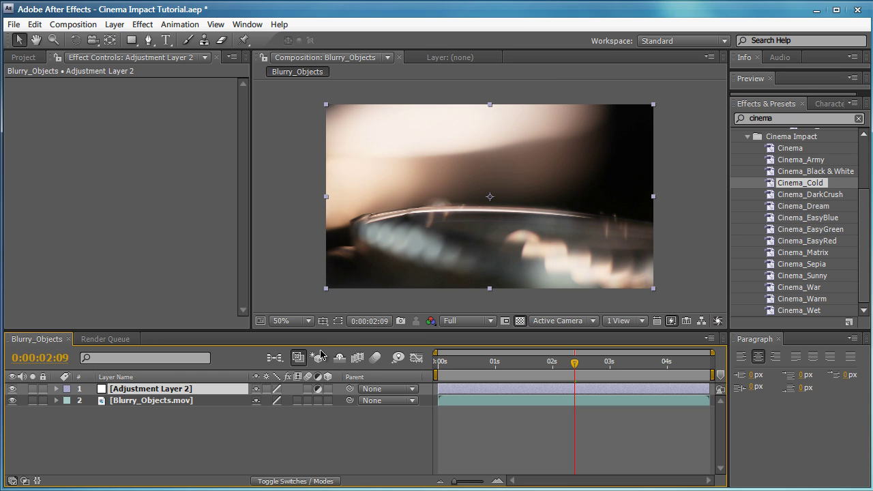
Rename the adjustment layer to 'Cinema Impact FX'
click(235, 387)
key(Return)
text(Cinema Impact)
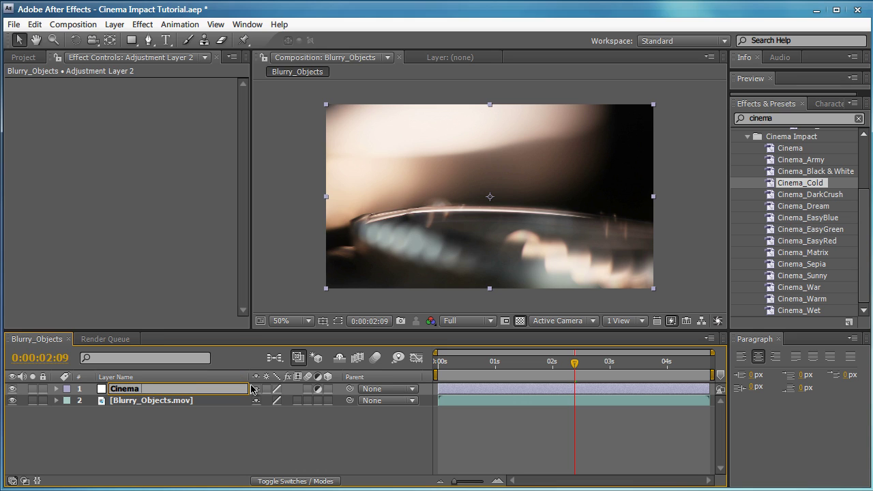
text( FX)
click(312, 199)
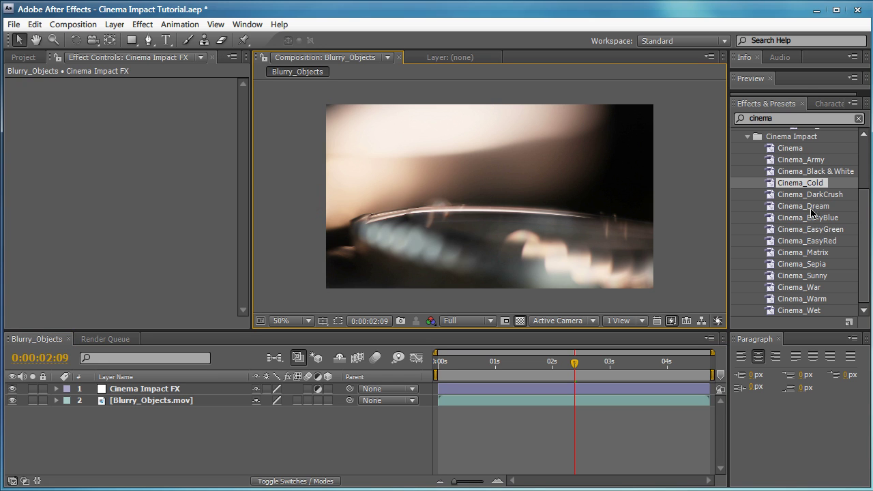
Search Effects & Presets for 'cinema' to list the Cinema Impact presets
click(858, 118)
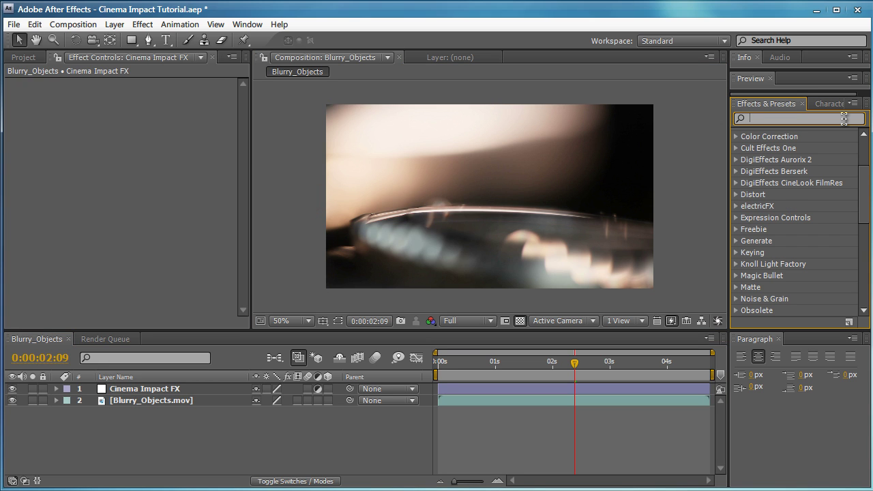
text(cinema)
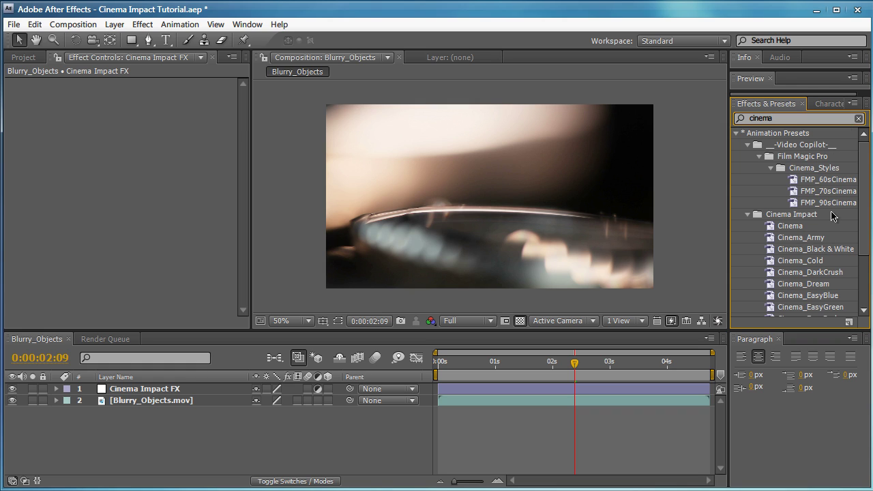
scroll(798, 215, down, 1)
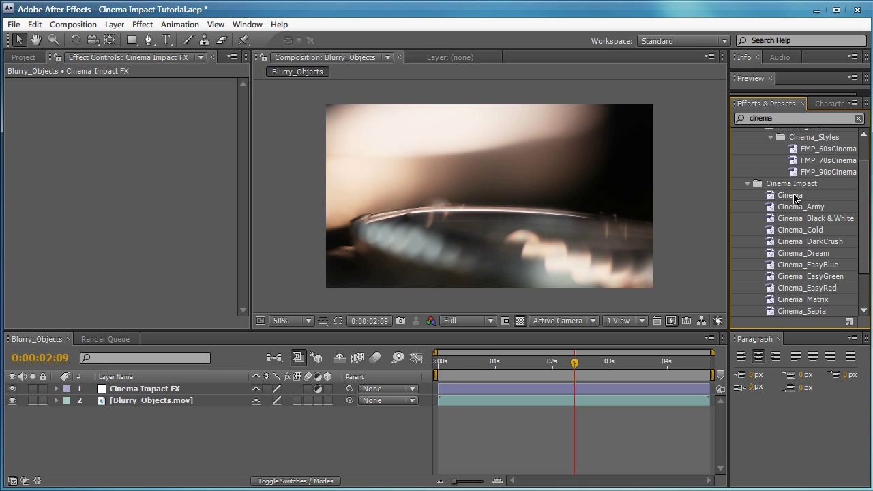
Apply the Cinema preset to the Cinema Impact FX layer and toggle its visibility to compare
drag(795, 196, 145, 334)
drag(145, 387, 146, 389)
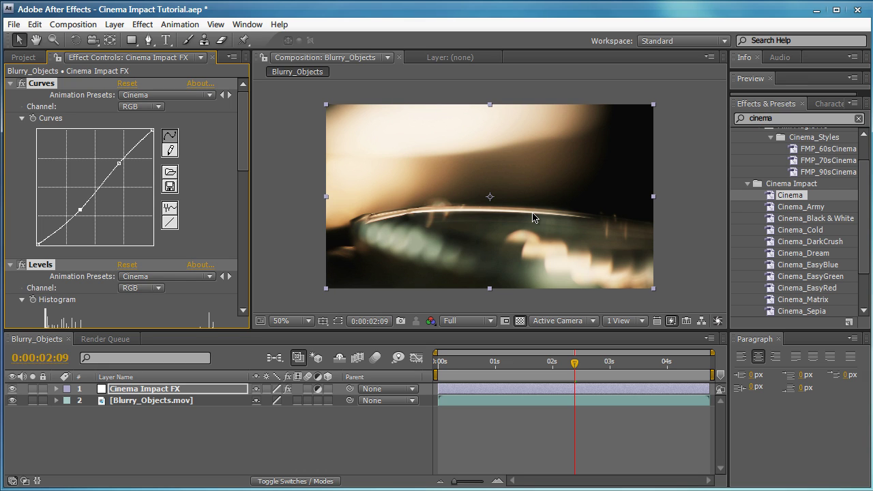
click(11, 390)
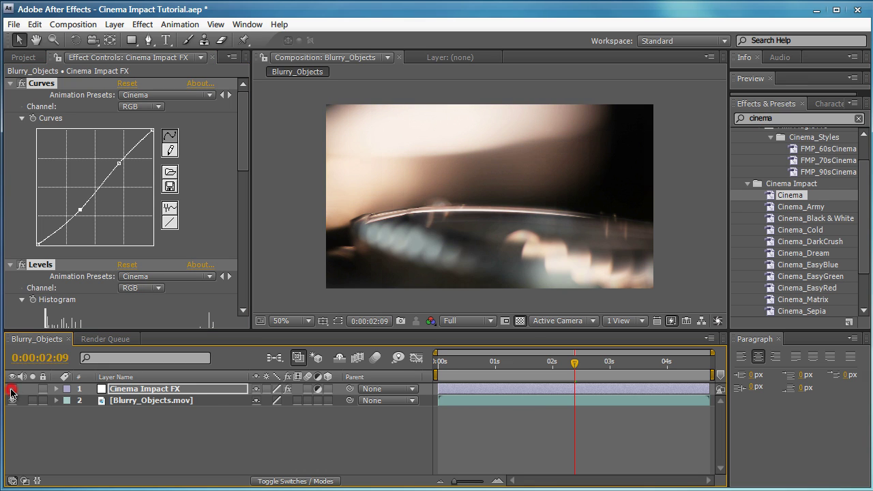
click(11, 390)
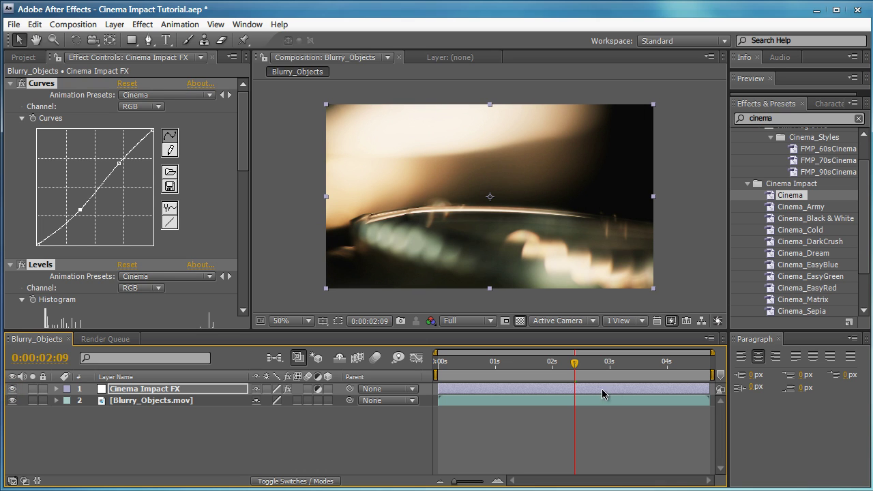
Scrub the timeline back to earlier frames to check the Cinema grade
click(574, 363)
drag(574, 363, 523, 364)
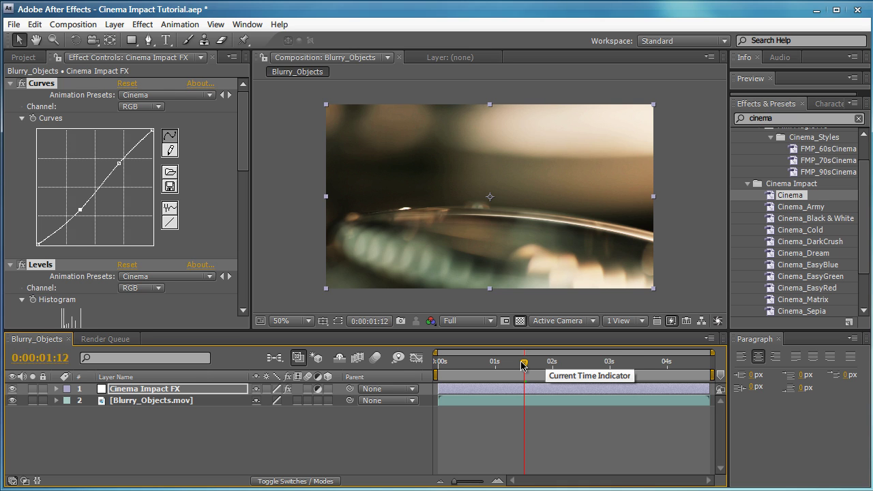
mouse_move(523, 363)
mouse_down()
mouse_move(565, 366)
mouse_move(522, 363)
mouse_up()
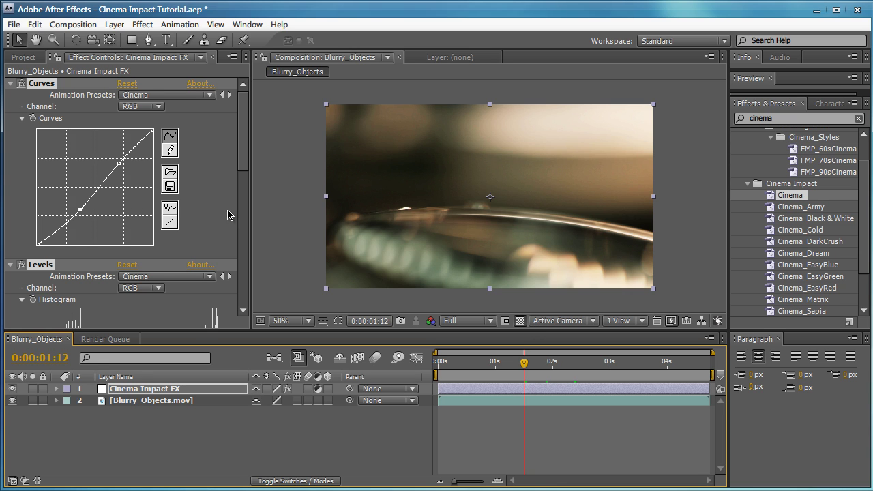
mouse_move(244, 130)
mouse_down()
mouse_move(243, 201)
mouse_move(244, 122)
mouse_up()
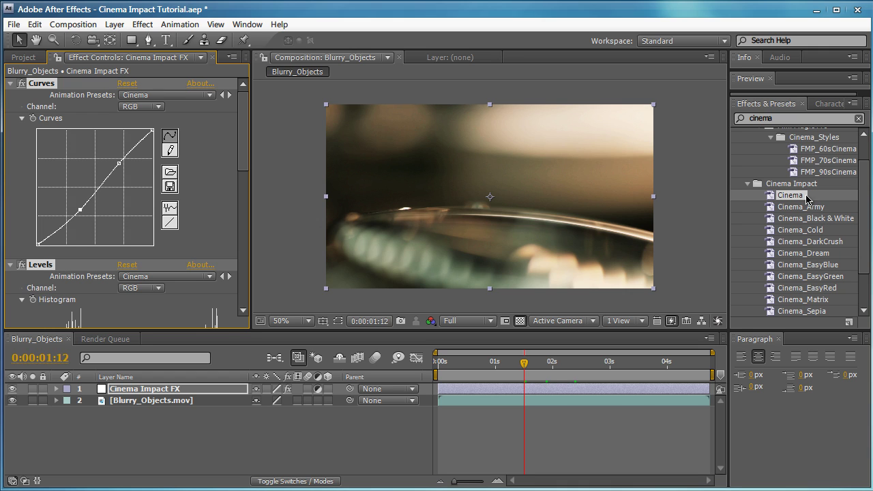
Drop the Cinema_Cold preset onto Cinema Impact FX, then scrub and review the added Tint 2 and Hue/Saturation 2 effects
click(813, 232)
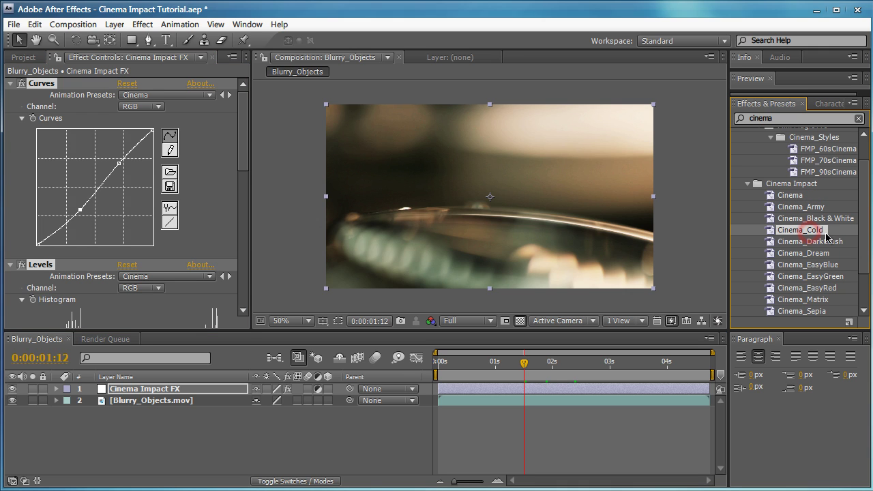
drag(818, 234, 164, 263)
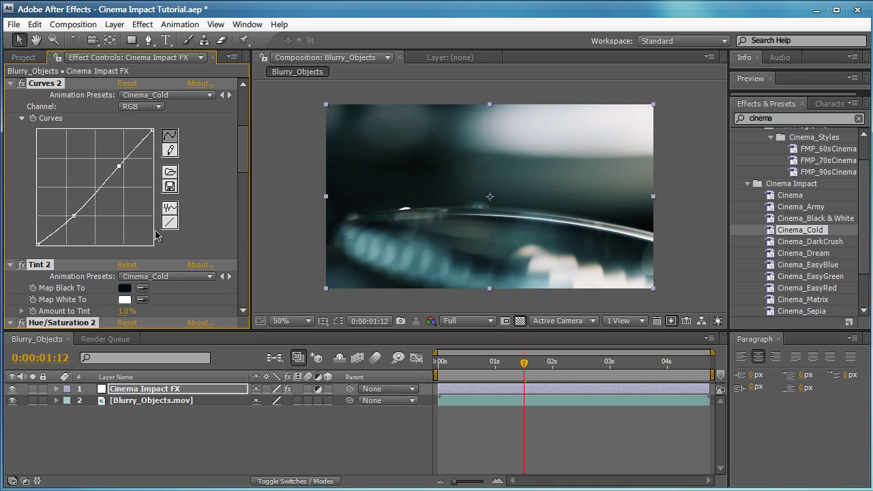
drag(526, 369, 468, 359)
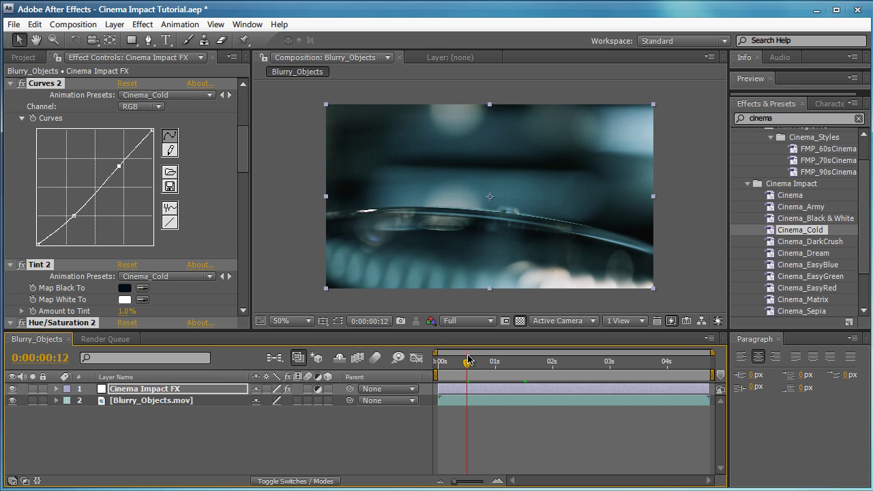
scroll(191, 198, down, 5)
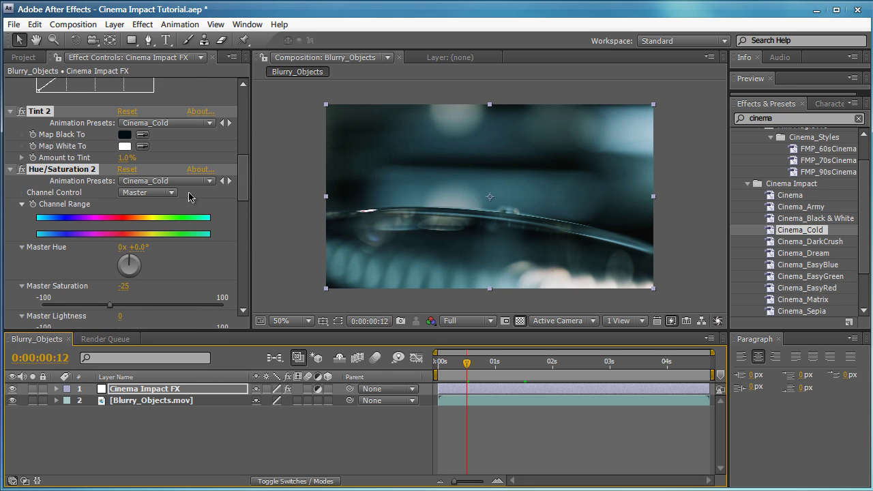
scroll(189, 197, down, 3)
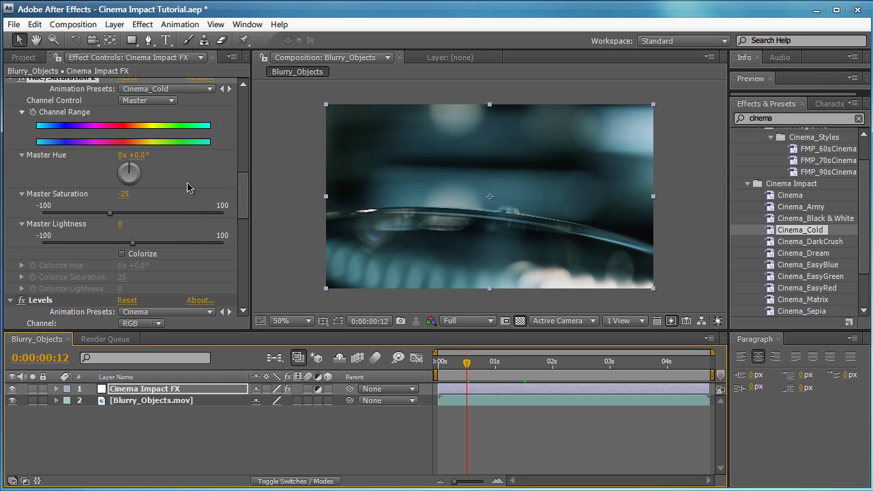
scroll(189, 187, up, 3)
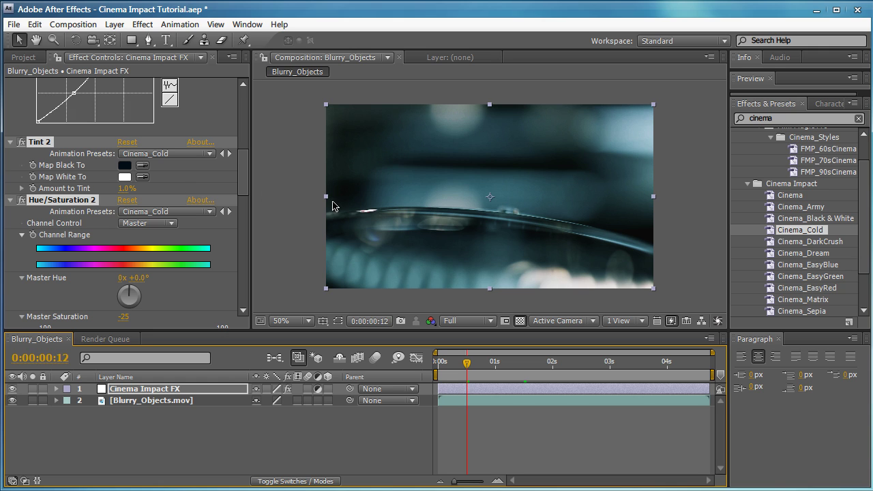
click(295, 210)
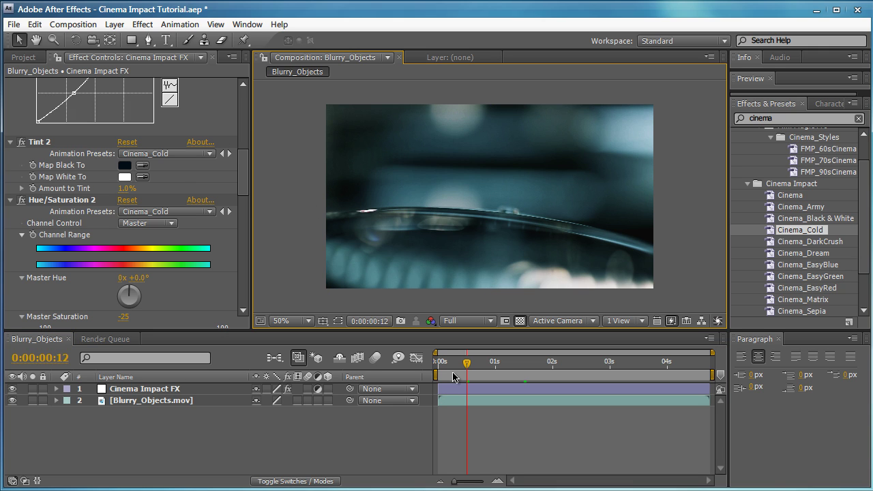
click(11, 388)
click(11, 389)
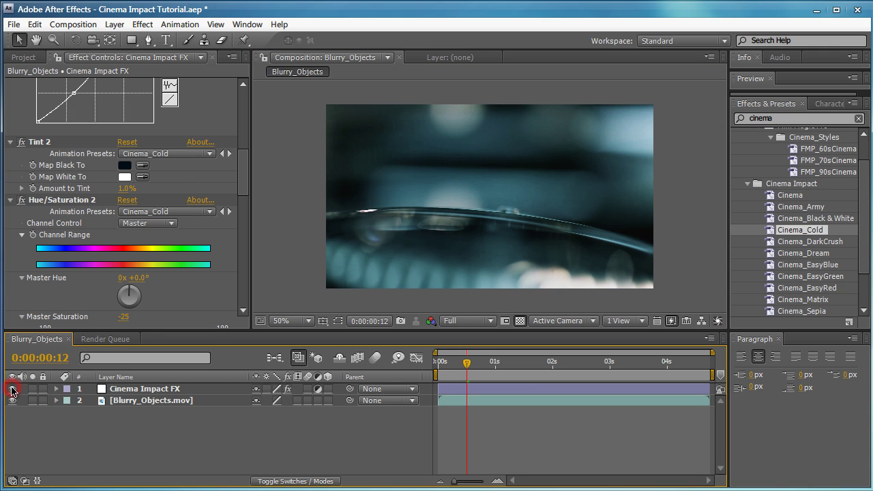